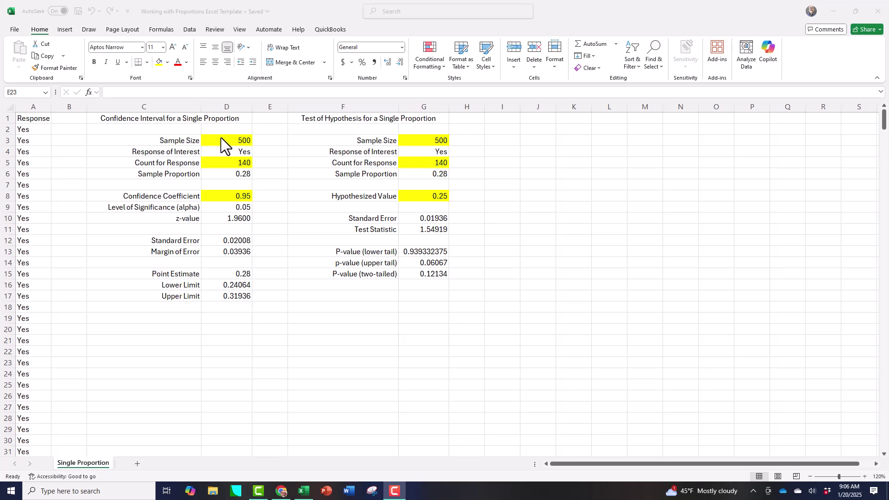
# Examine the sample size formula in D3 and the full extent of the Response data in column A.
pyautogui.click(224, 139)
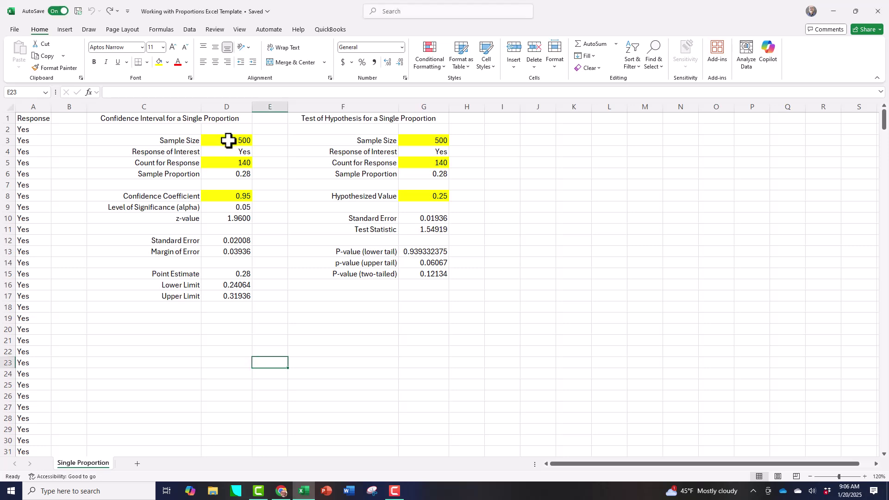
pyautogui.click(228, 140)
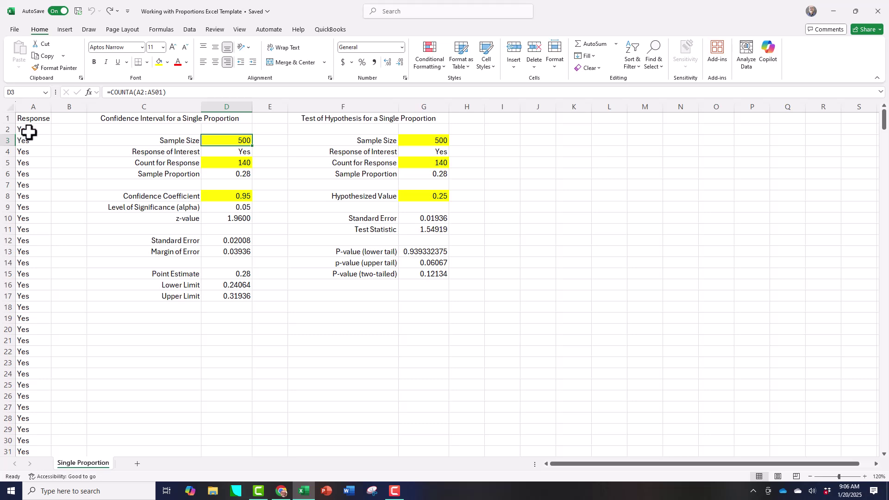
pyautogui.click(32, 106)
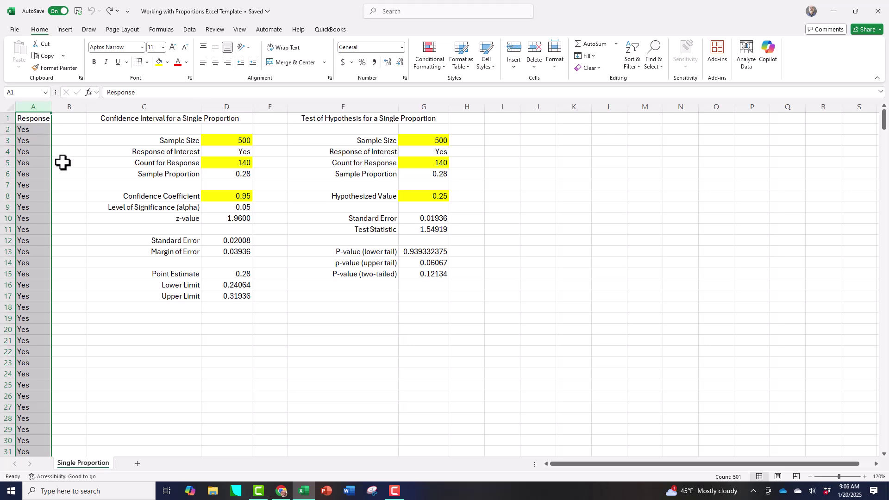
pyautogui.scroll(-7, 40, 153)
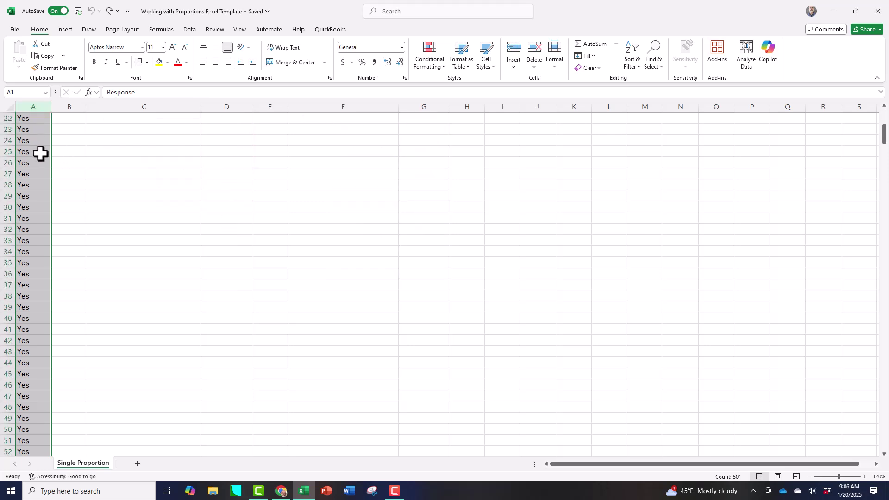
pyautogui.scroll(-20, 40, 154)
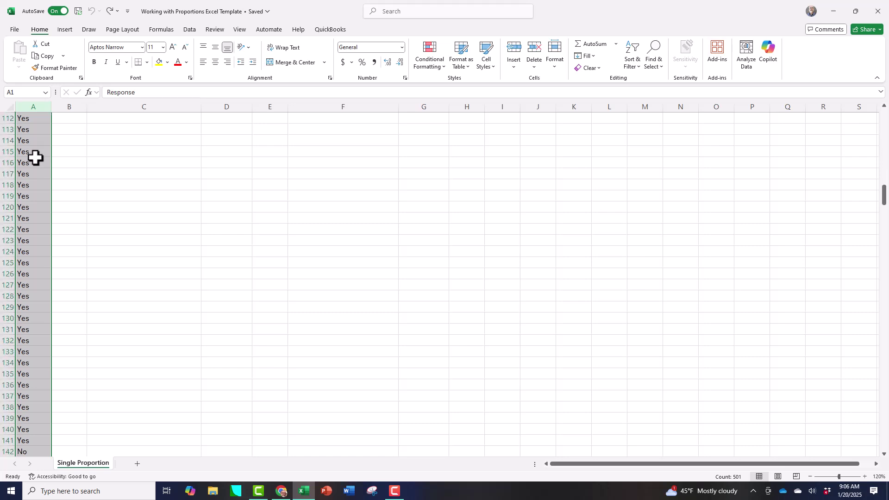
pyautogui.scroll(-20, 35, 157)
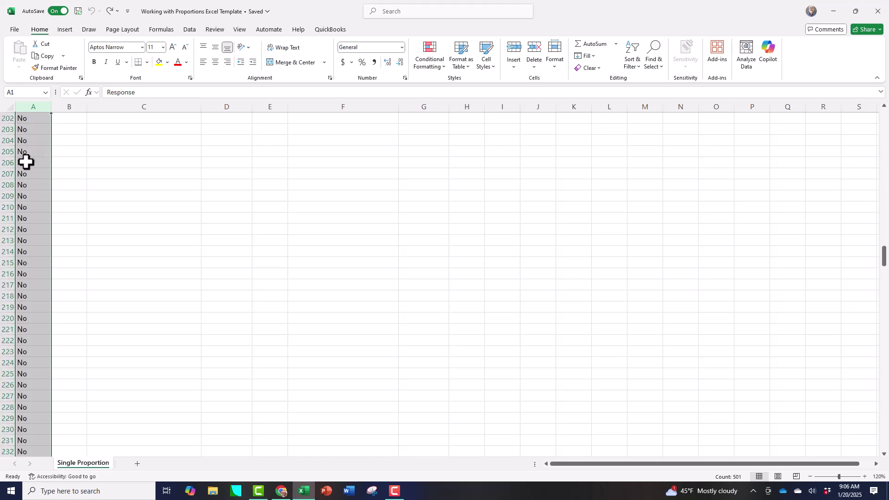
pyautogui.scroll(-20, 25, 162)
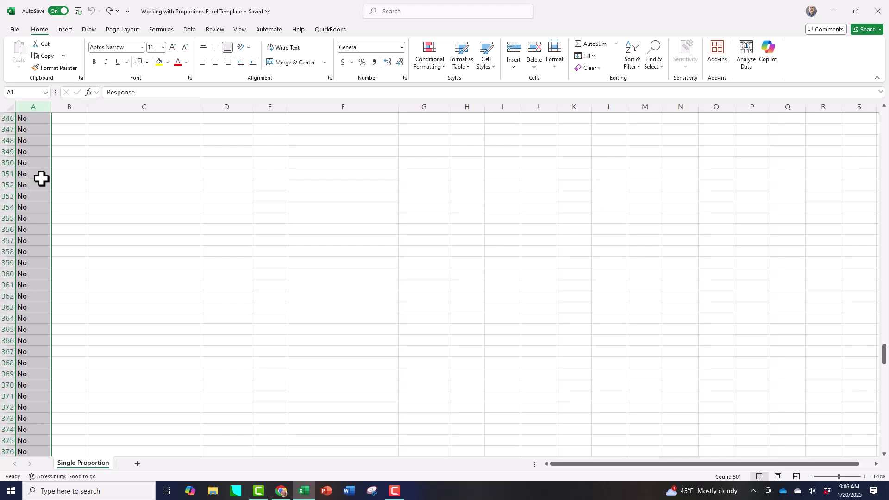
pyautogui.scroll(-20, 41, 178)
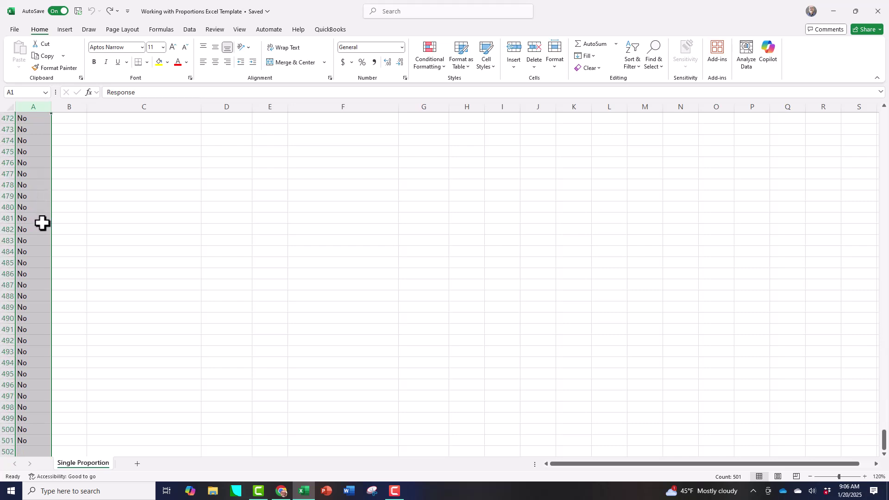
pyautogui.scroll(-7, 42, 223)
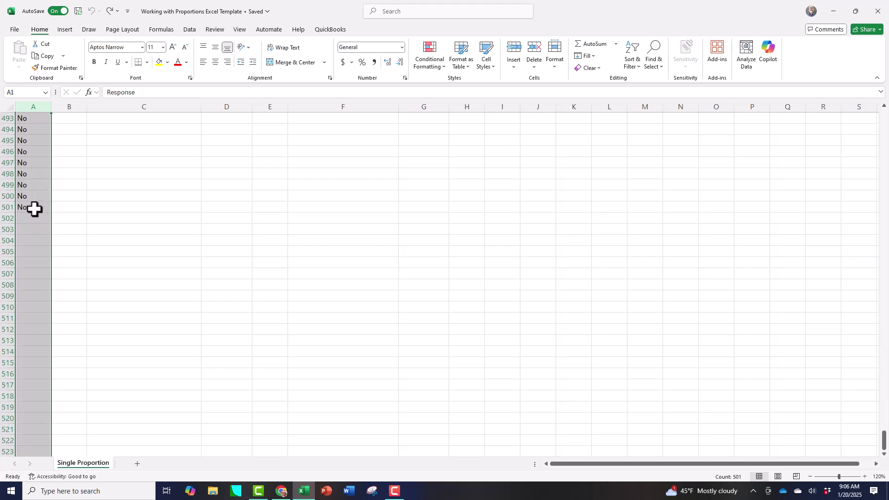
pyautogui.click(34, 210)
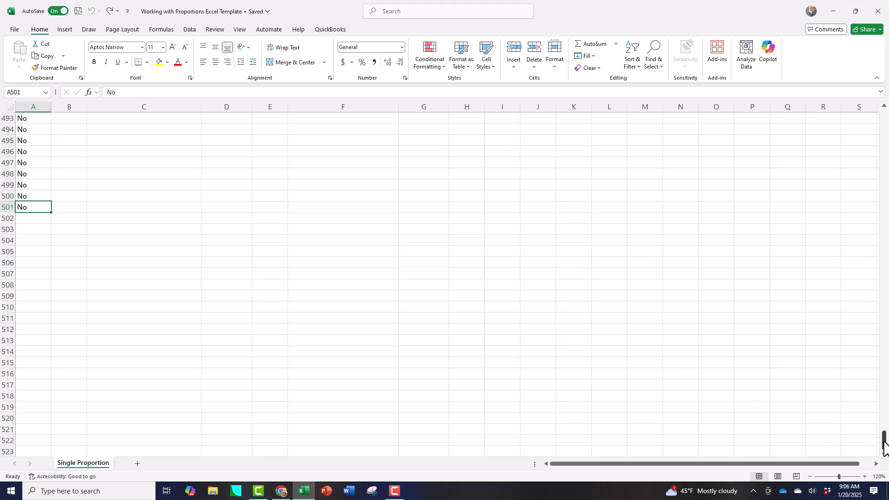
pyautogui.moveTo(885, 444); pyautogui.dragTo(853, 119)
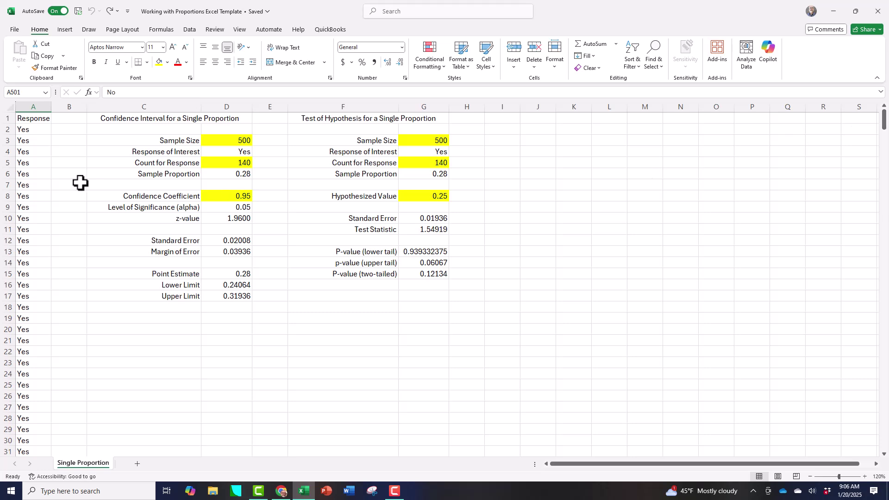
pyautogui.click(38, 117)
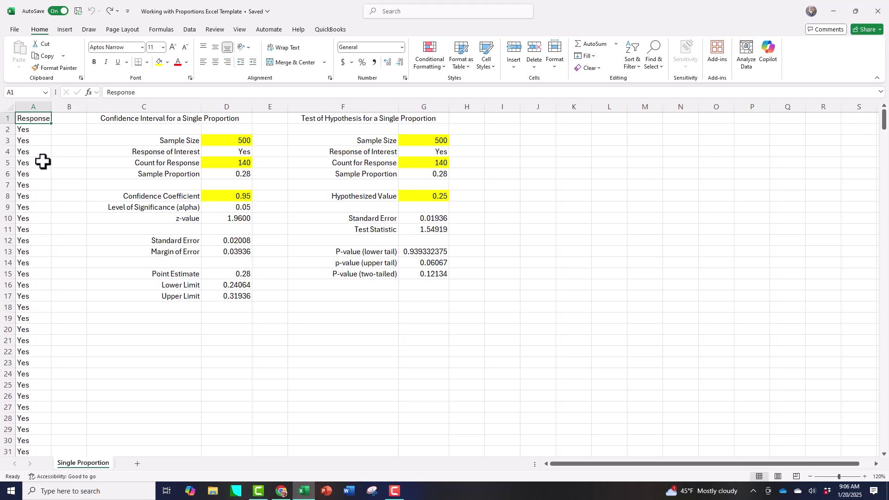
pyautogui.click(238, 142)
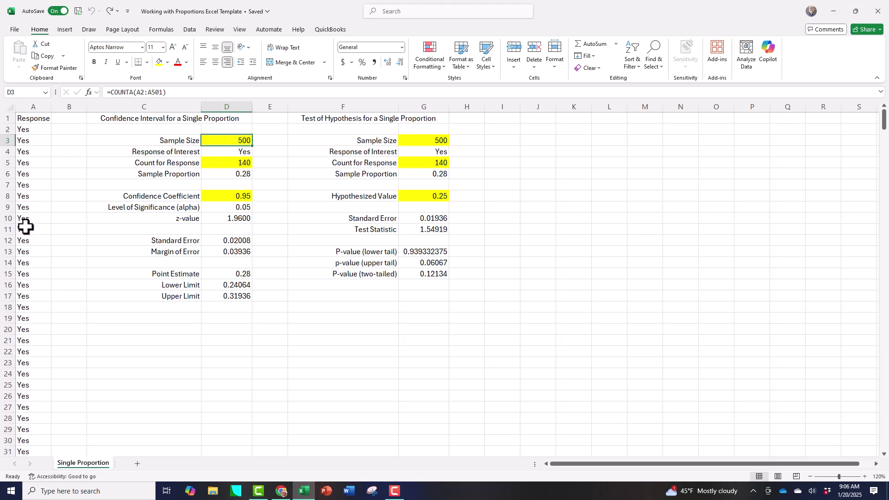
pyautogui.click(244, 154)
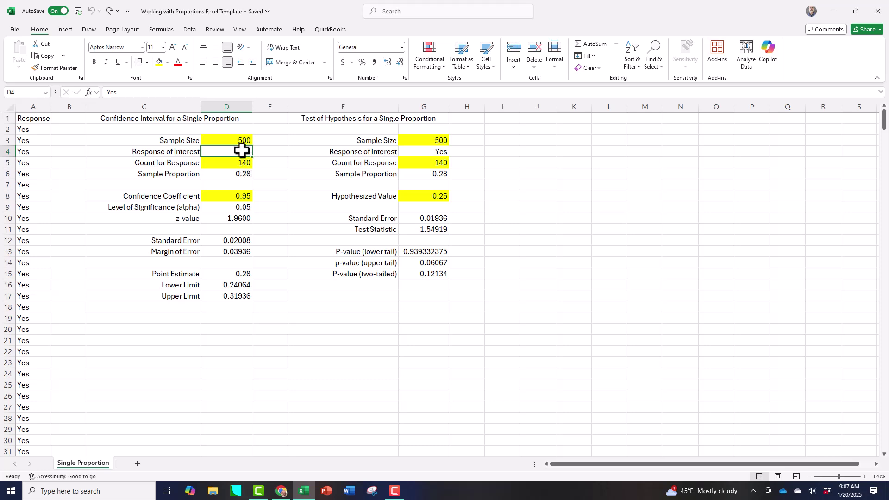
pyautogui.write('N')
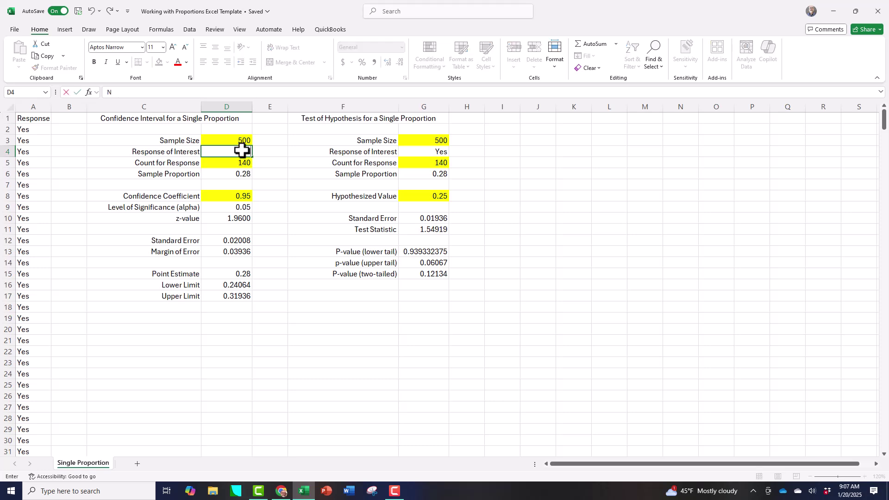
pyautogui.press('Escape')
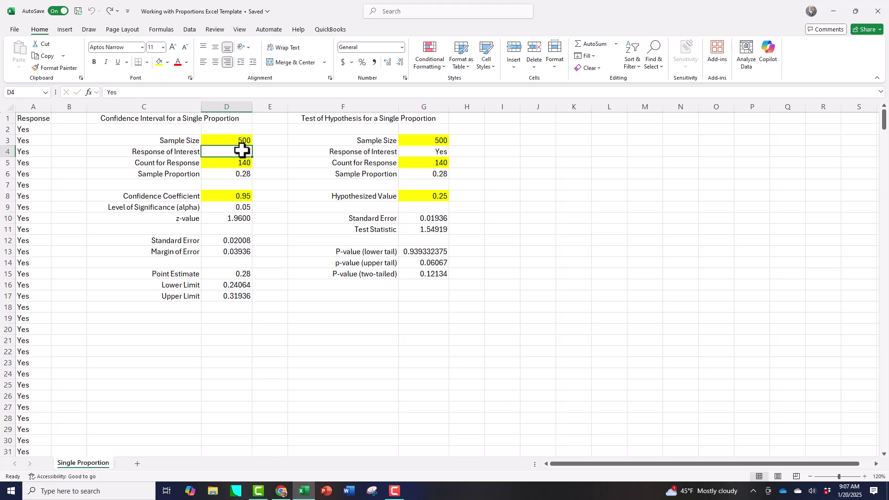
# Check the response count formula in D5 and set the response of interest in D4 to No.
pyautogui.click(237, 163)
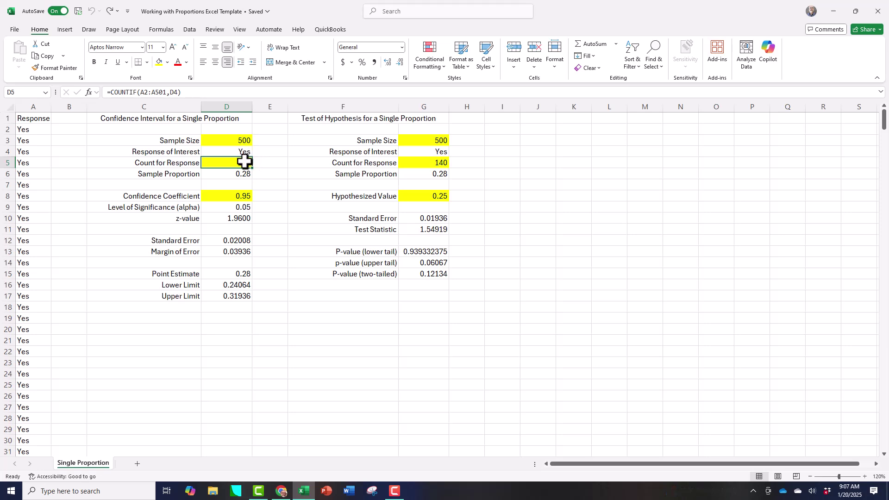
pyautogui.click(242, 152)
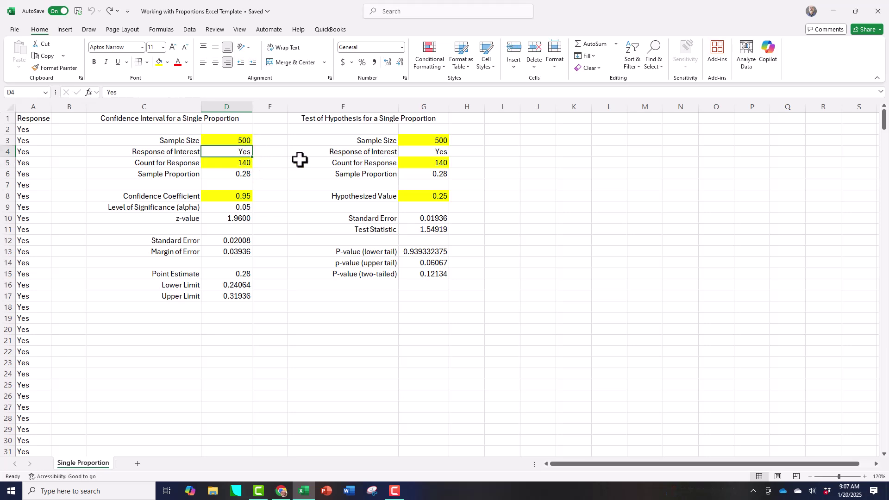
pyautogui.write('No')
pyautogui.press('Return')
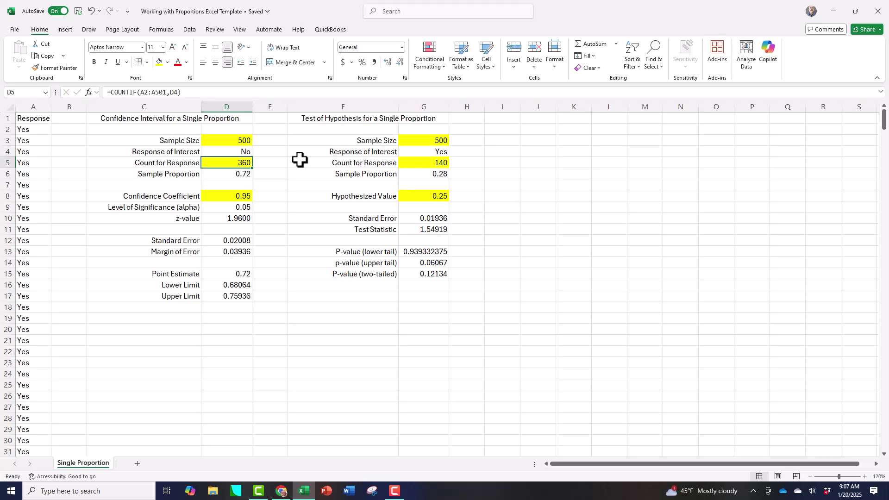
# Set the response of interest in D4 back to Yes for the confidence interval.
pyautogui.click(241, 149)
pyautogui.write('Y')
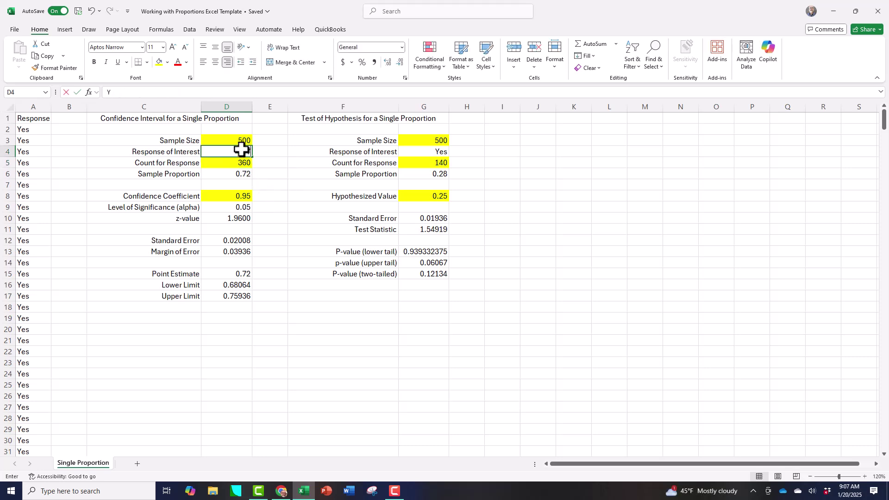
pyautogui.write('es')
pyautogui.press('Return')
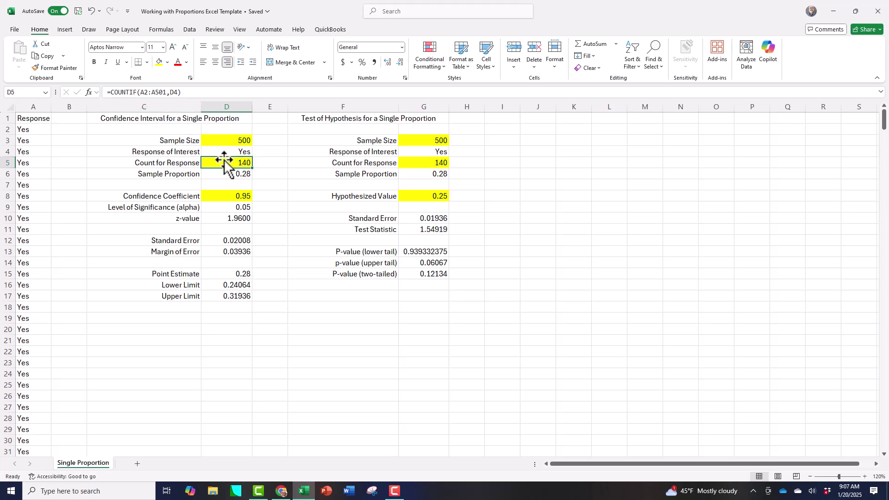
# Check the sample proportion formula in D6 and set the confidence coefficient in D8 to 0.90.
pyautogui.click(237, 173)
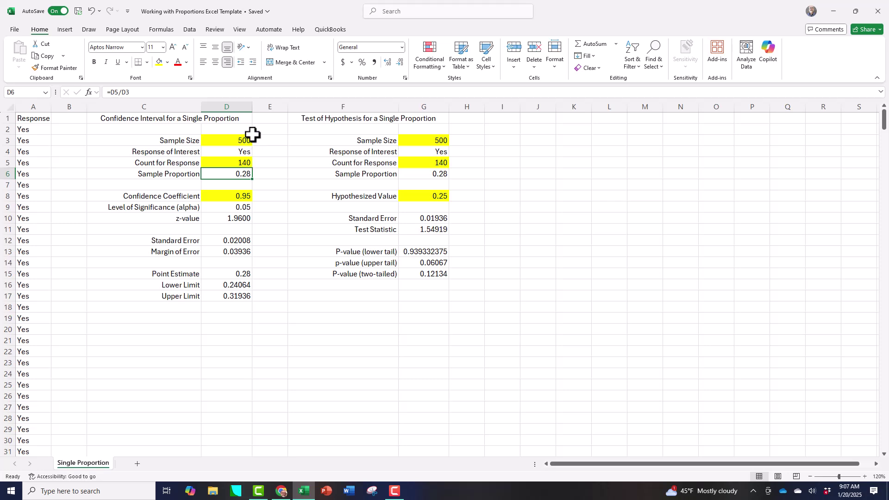
pyautogui.click(226, 193)
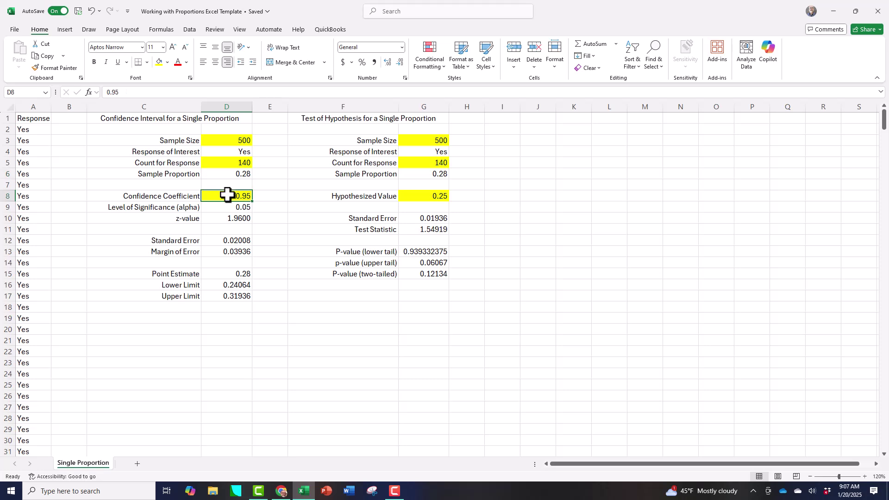
pyautogui.write('.90')
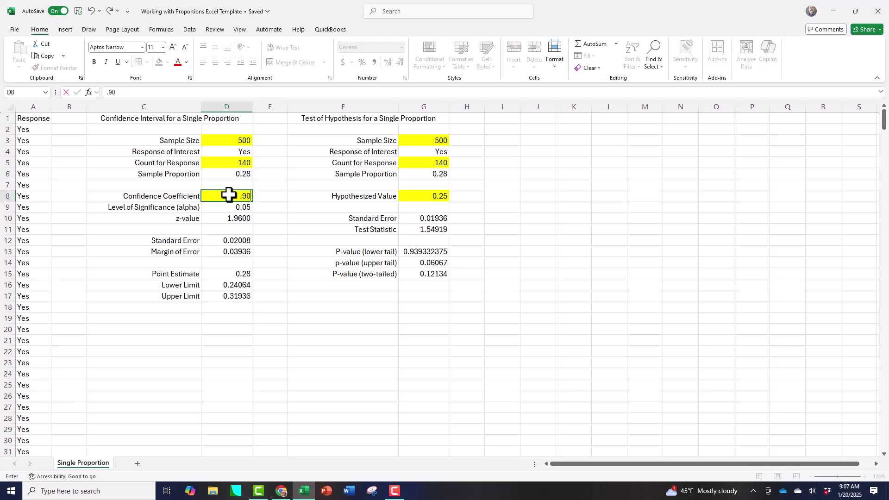
pyautogui.press('Return')
# Set the confidence coefficient in D8 to 0.99.
pyautogui.click(229, 195)
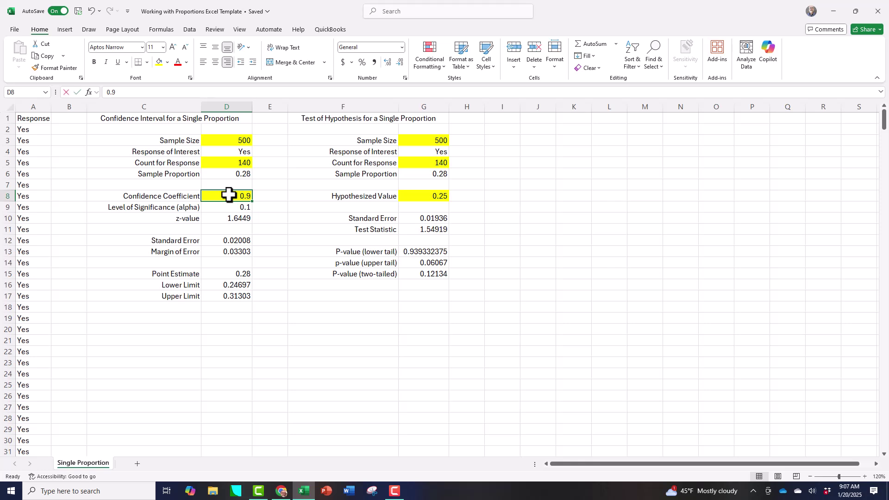
pyautogui.write('.99')
pyautogui.press('Return')
# Set the confidence coefficient in D8 back to 0.95.
pyautogui.click(229, 195)
pyautogui.write('.95')
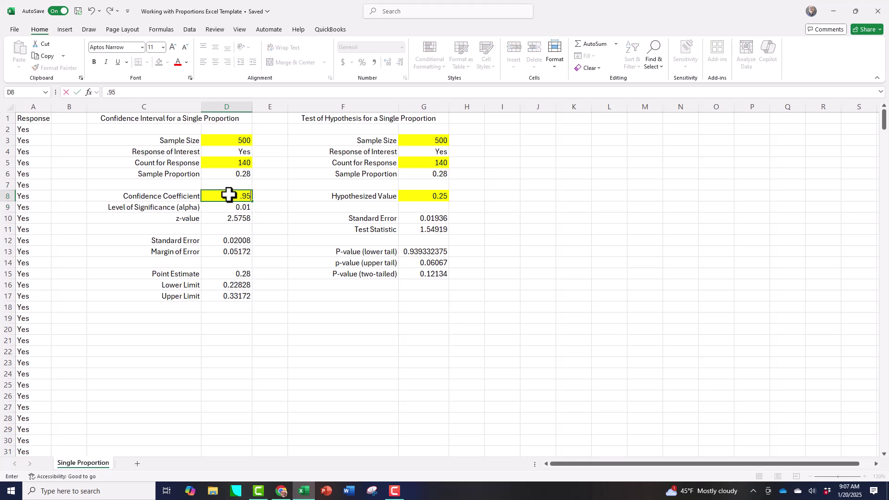
pyautogui.press('Return')
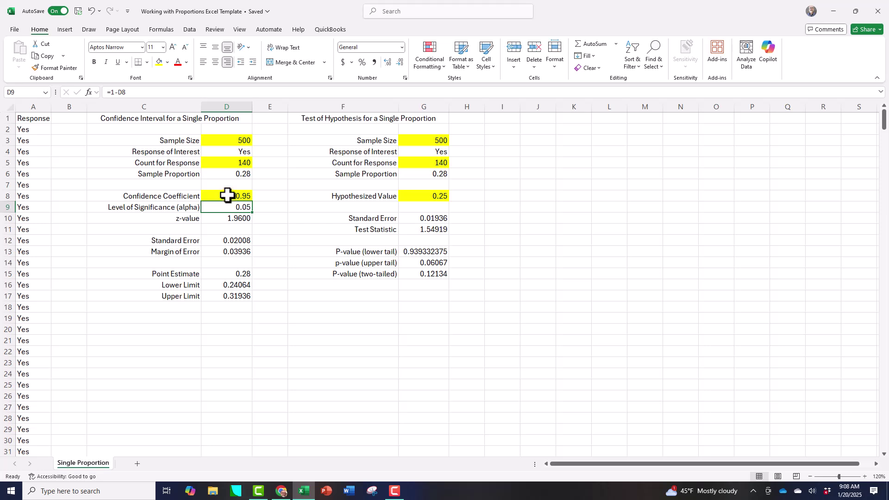
# Examine the formulas for the z-value, standard error, point estimate, and upper and lower limits in column D.
pyautogui.click(246, 220)
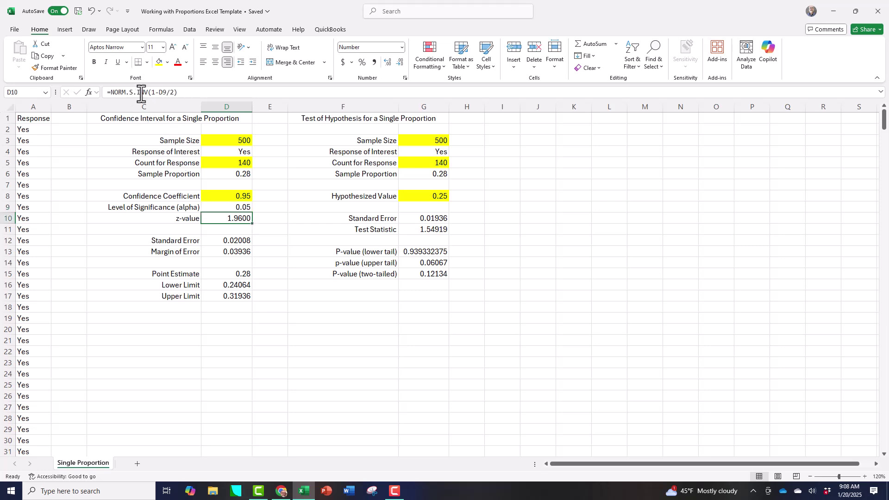
pyautogui.click(240, 239)
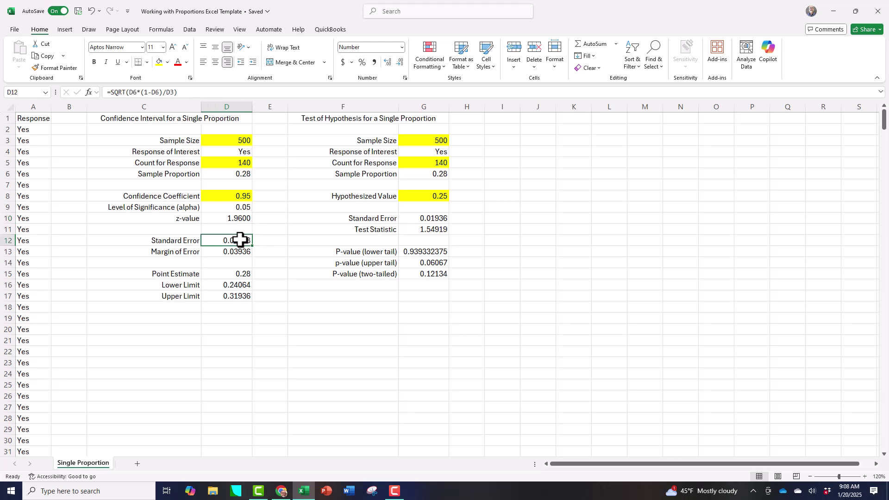
pyautogui.press('F2')
pyautogui.press('Return')
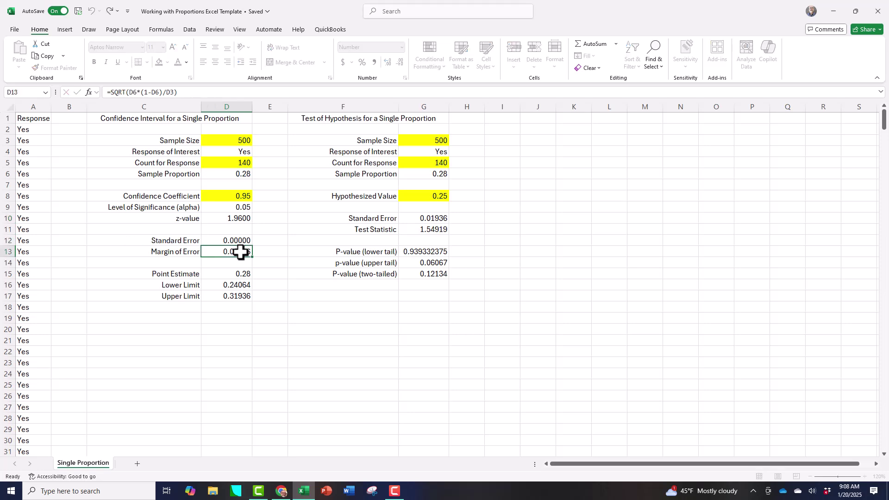
pyautogui.click(239, 277)
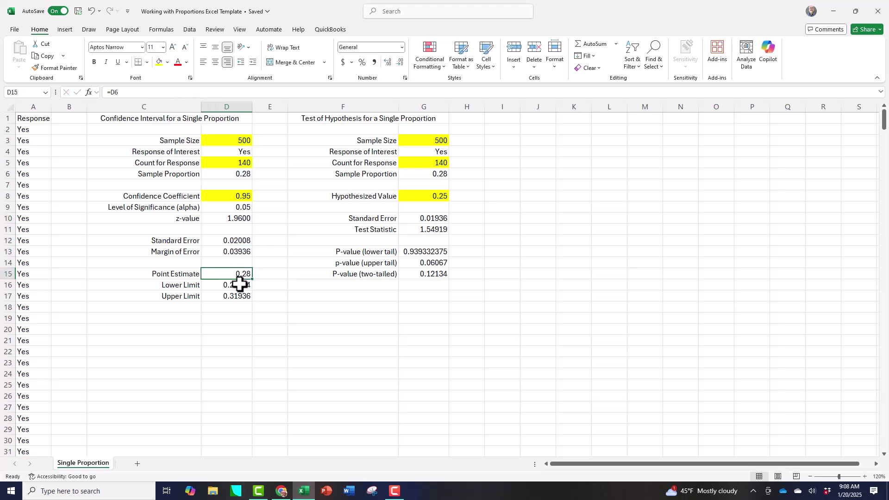
pyautogui.click(238, 295)
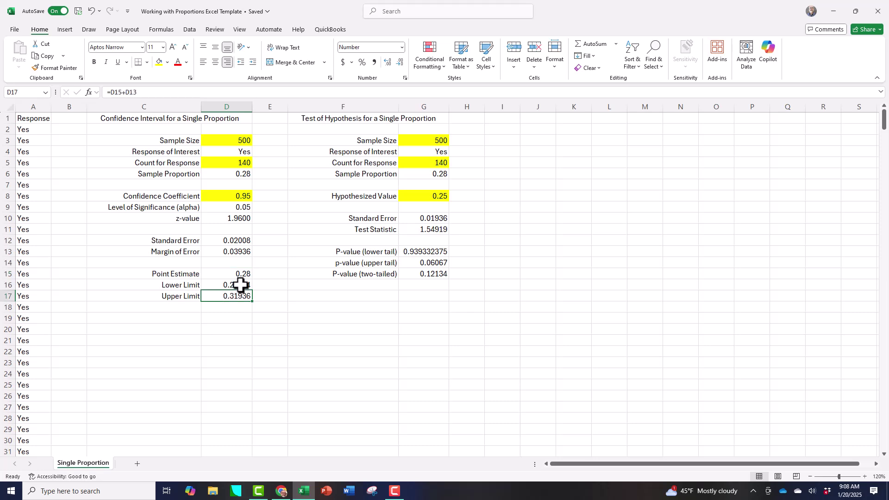
pyautogui.click(241, 285)
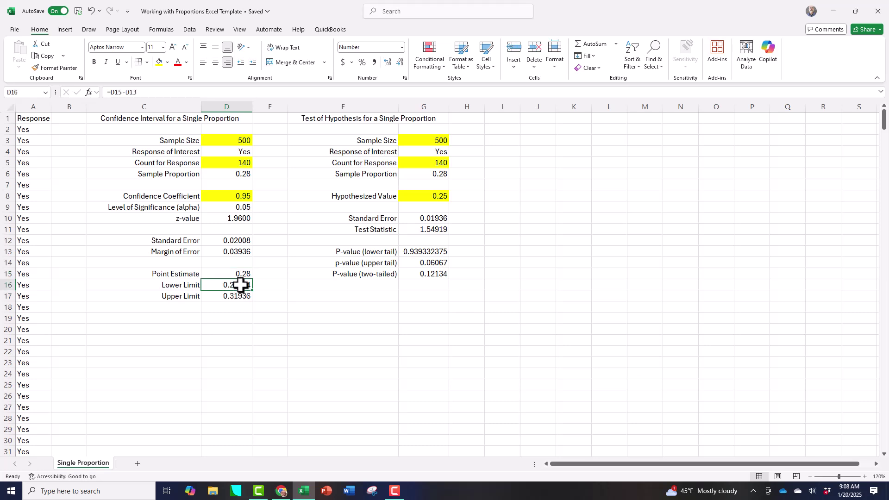
pyautogui.click(268, 299)
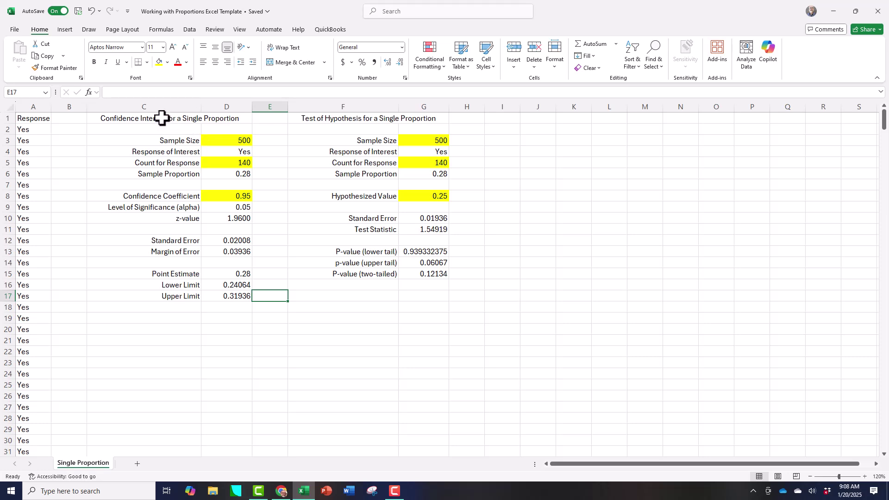
# Copy the confidence interval block C1:D17 and paste it below the original, starting at C20.
pyautogui.moveTo(161, 118); pyautogui.dragTo(216, 295)
pyautogui.hotkey('ctrl', 'c')
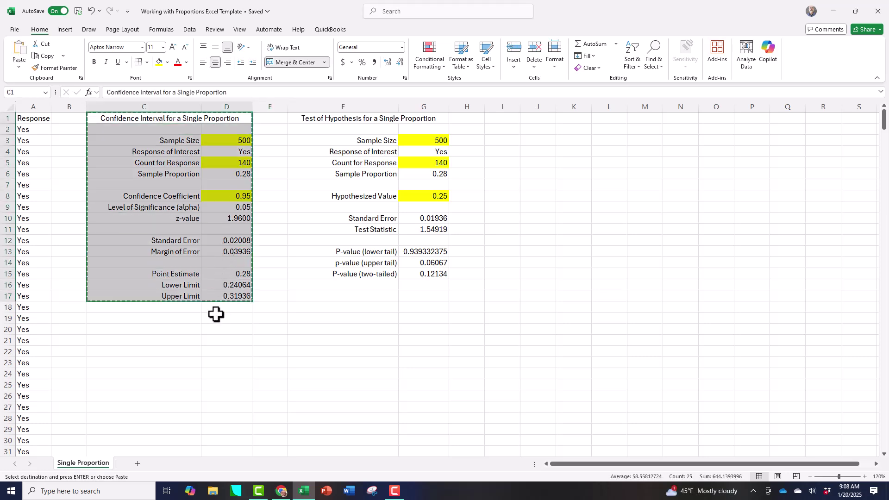
pyautogui.click(169, 329)
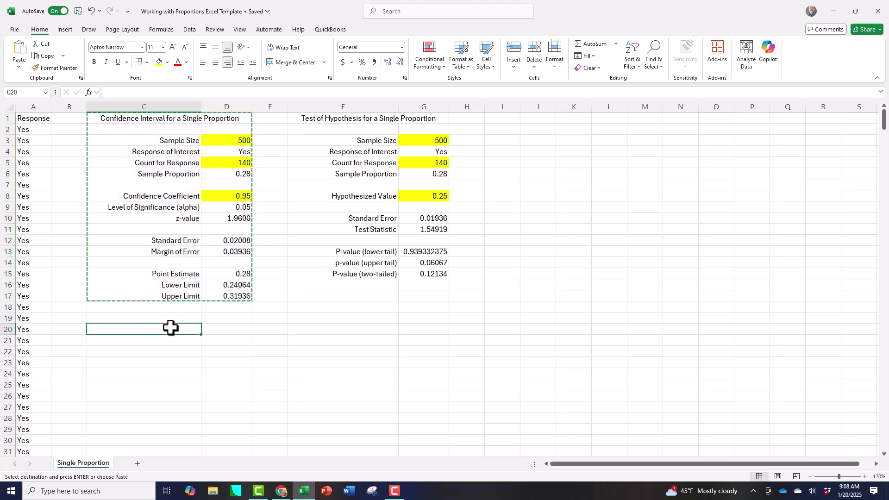
pyautogui.hotkey('ctrl', 'v')
pyautogui.scroll(-3, 314, 325)
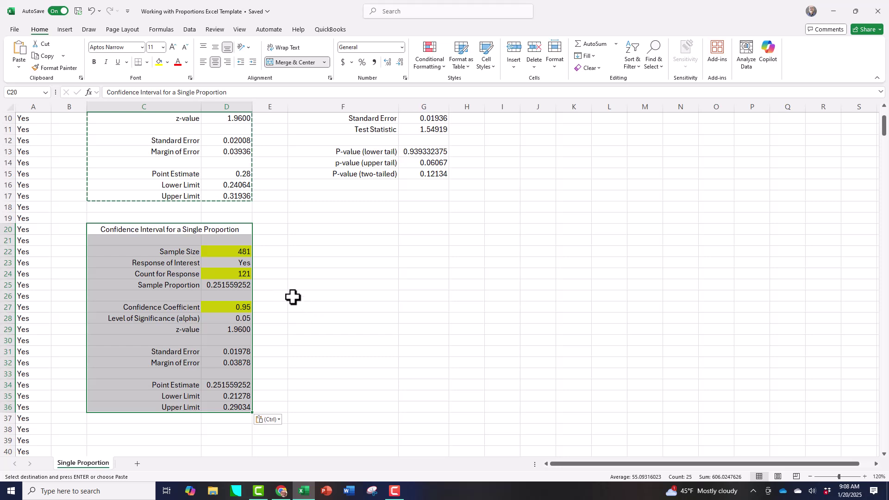
# Clear the sample size in D22 and the count for response in D24 of the copied block.
pyautogui.click(243, 251)
pyautogui.press('Delete')
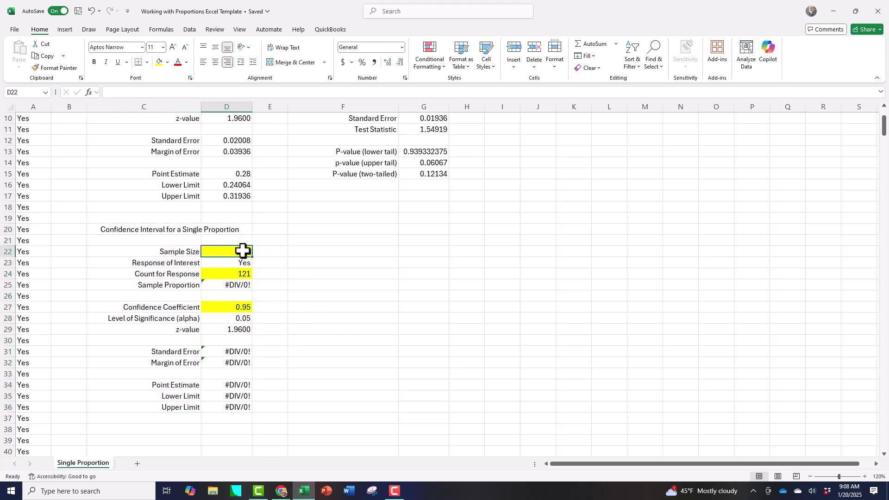
pyautogui.press('Down')
pyautogui.press('Down')
pyautogui.press('Down')
pyautogui.press('Up')
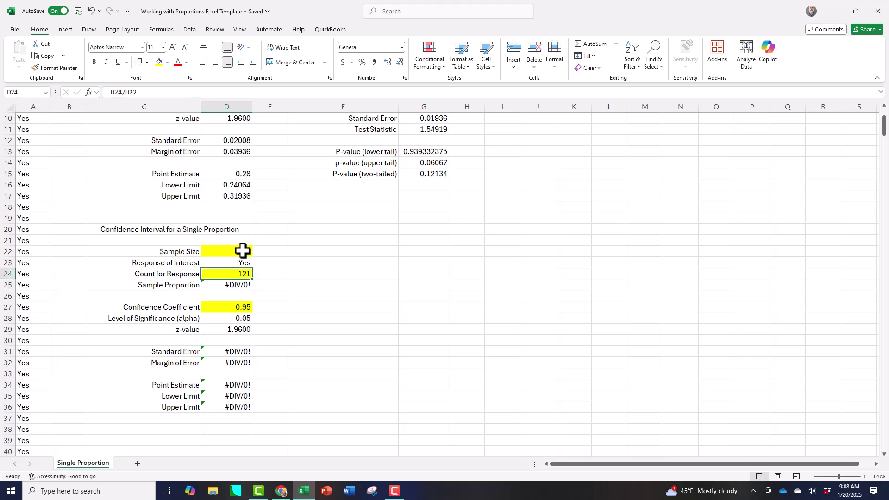
pyautogui.press('Delete')
pyautogui.press('Up')
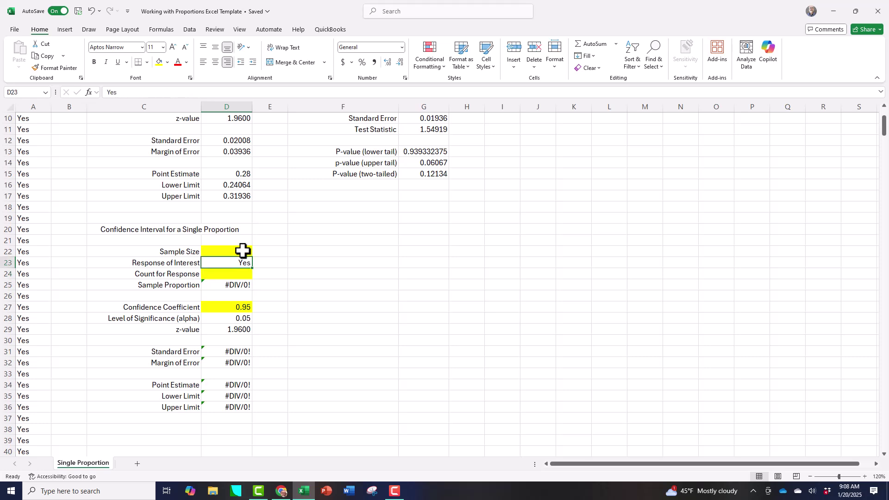
# Enter a sample size of 400 in D22 and a count for response of 125 in D24.
pyautogui.press('Up')
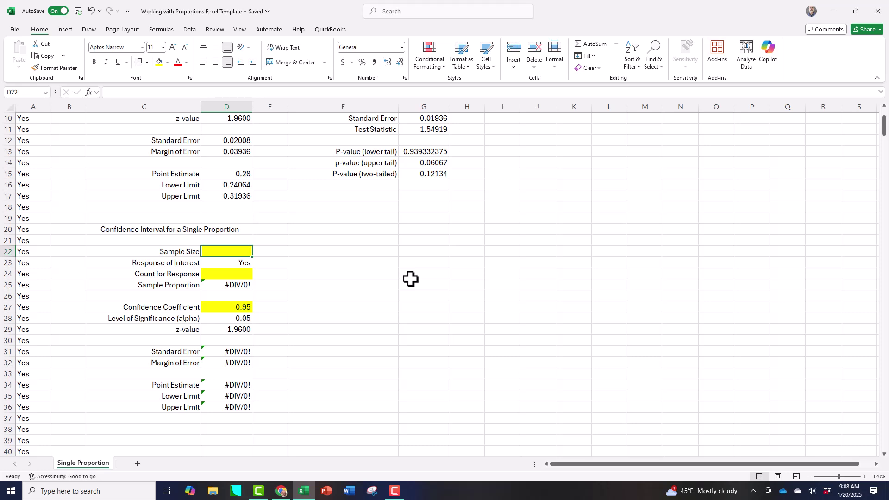
pyautogui.write('40')
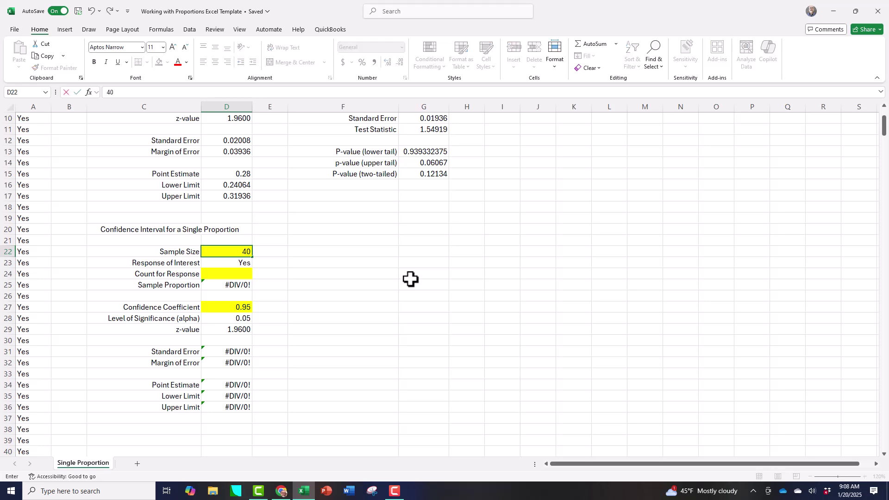
pyautogui.press('Return')
pyautogui.press('Return')
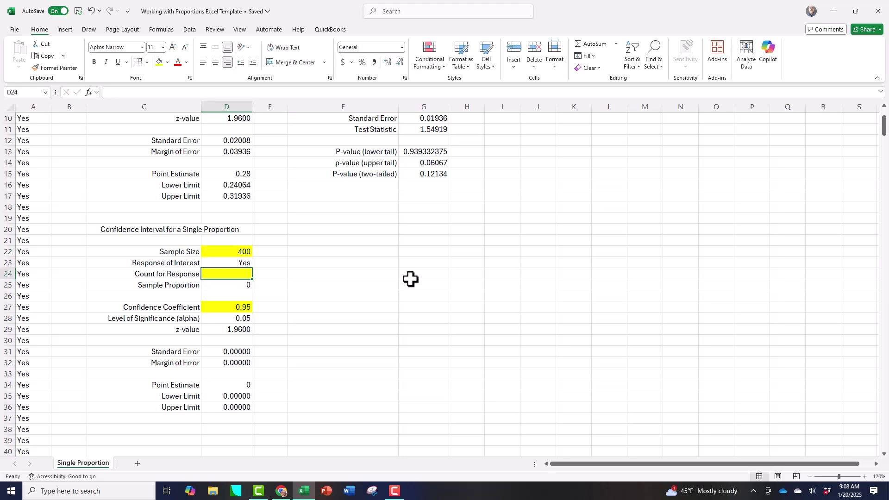
pyautogui.write('125')
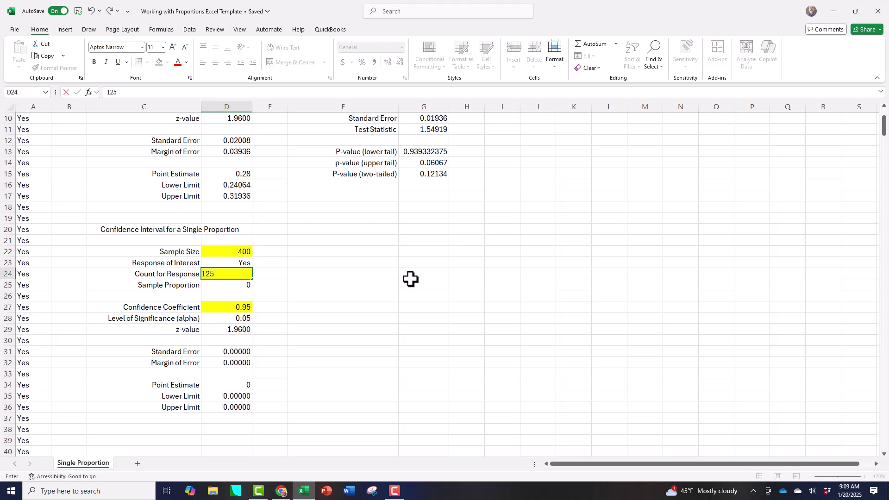
pyautogui.press('Up')
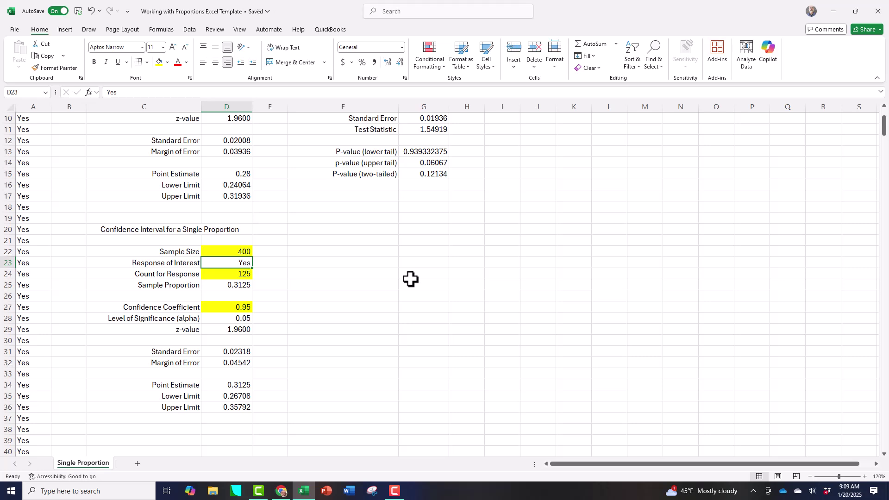
# Review the sample size, count for response and sample proportion cells in the copied confidence interval block.
pyautogui.click(237, 252)
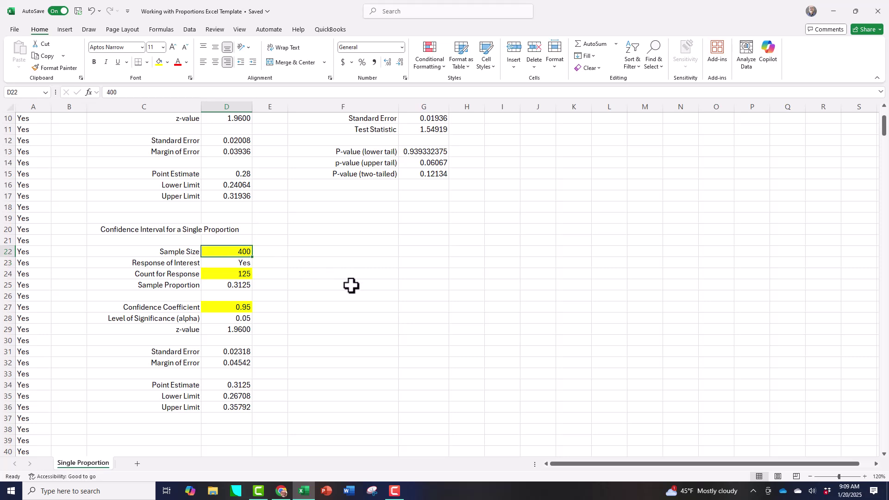
pyautogui.click(246, 283)
pyautogui.click(237, 272)
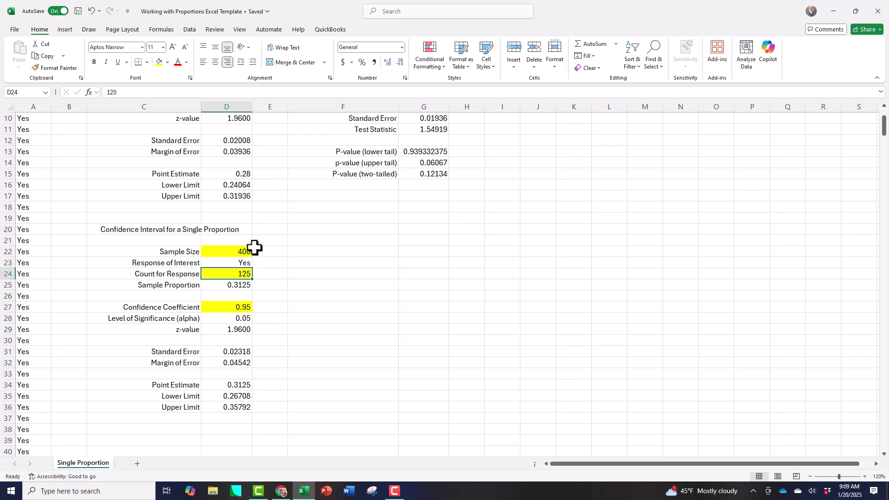
pyautogui.click(238, 252)
pyautogui.click(244, 272)
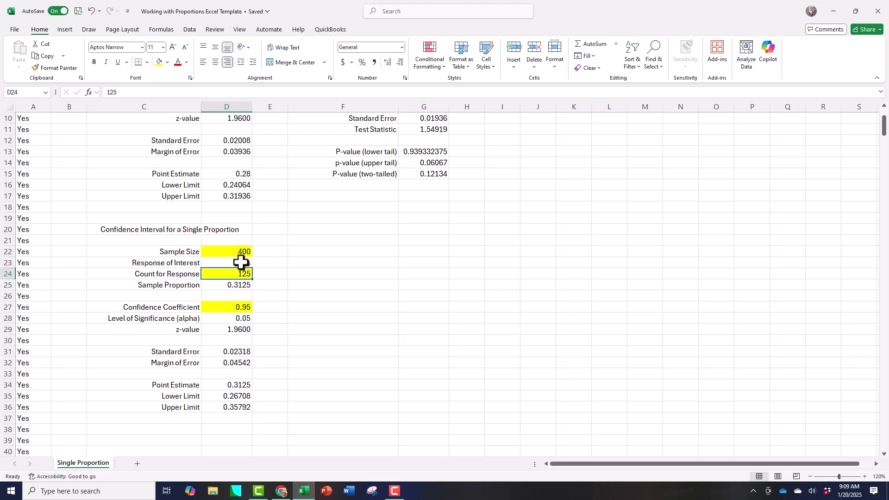
# Examine the original block's sample size, count, confidence coefficient, and lower and upper limit cells in column D.
pyautogui.scroll(3, 310, 294)
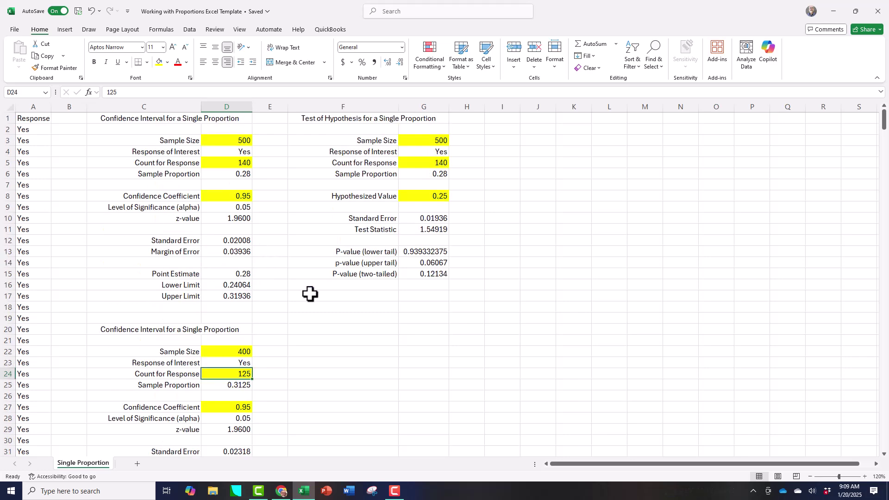
pyautogui.click(234, 139)
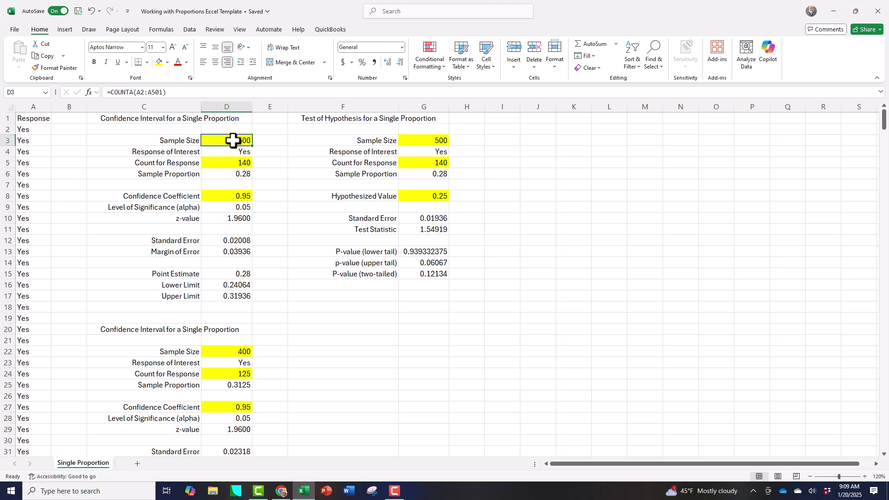
pyautogui.click(237, 164)
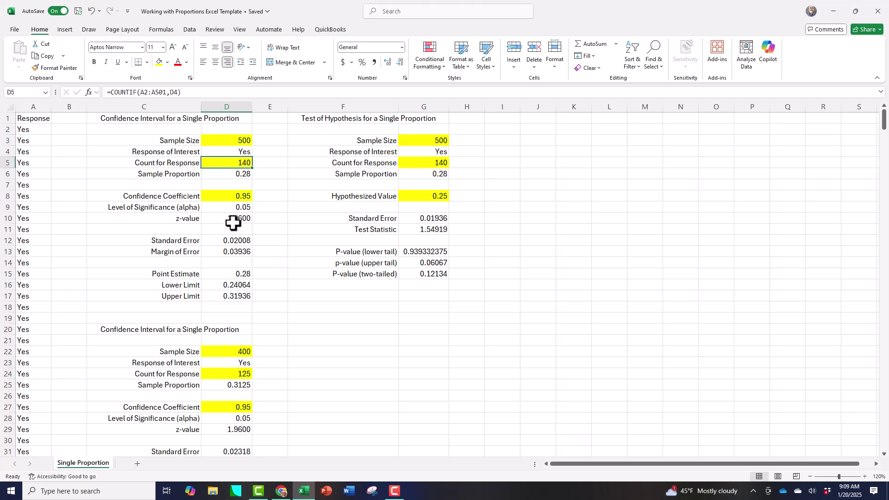
pyautogui.doubleClick(239, 198)
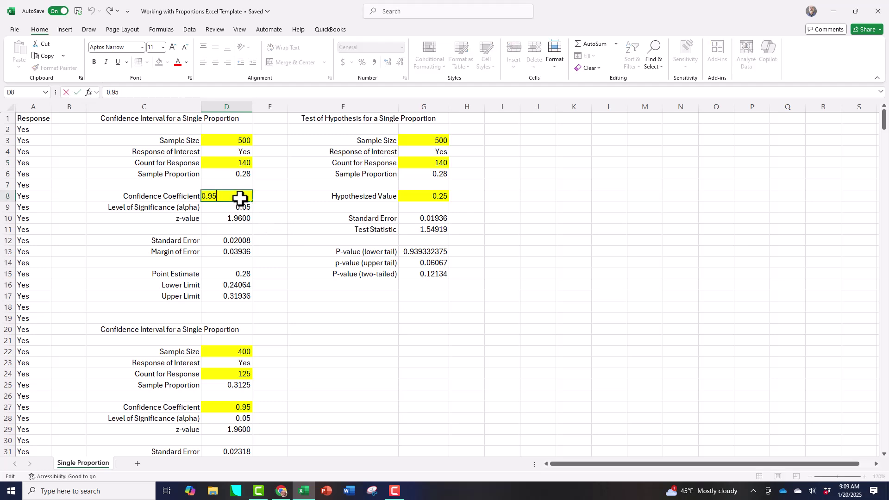
pyautogui.click(299, 319)
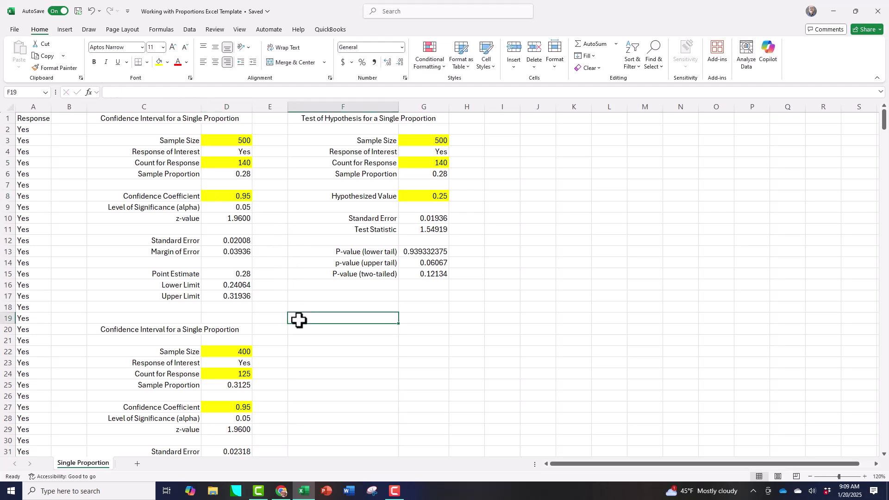
pyautogui.click(245, 296)
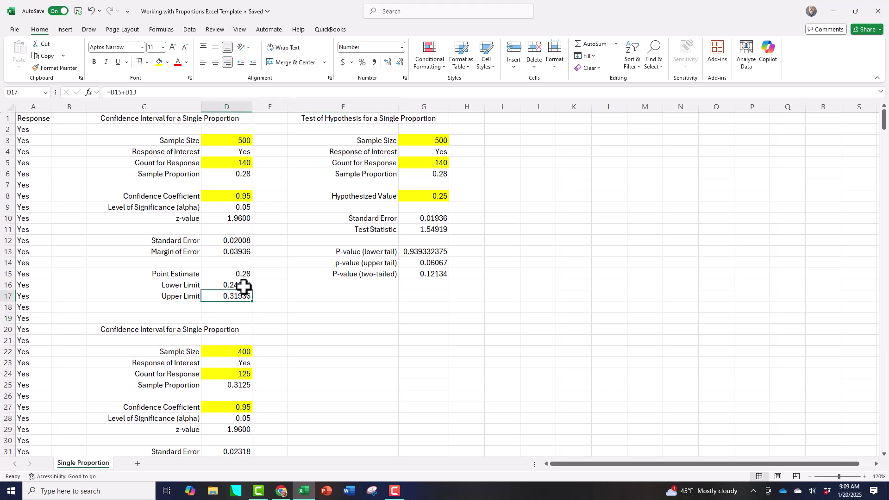
pyautogui.click(243, 285)
pyautogui.press('Down')
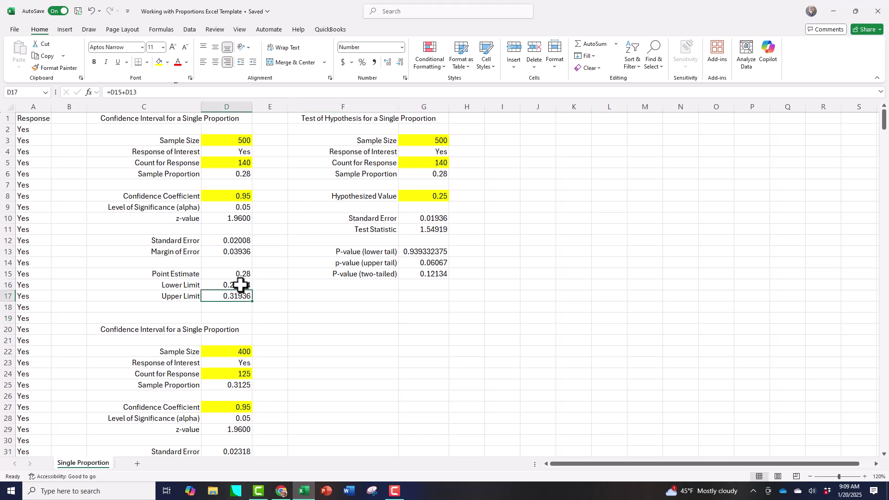